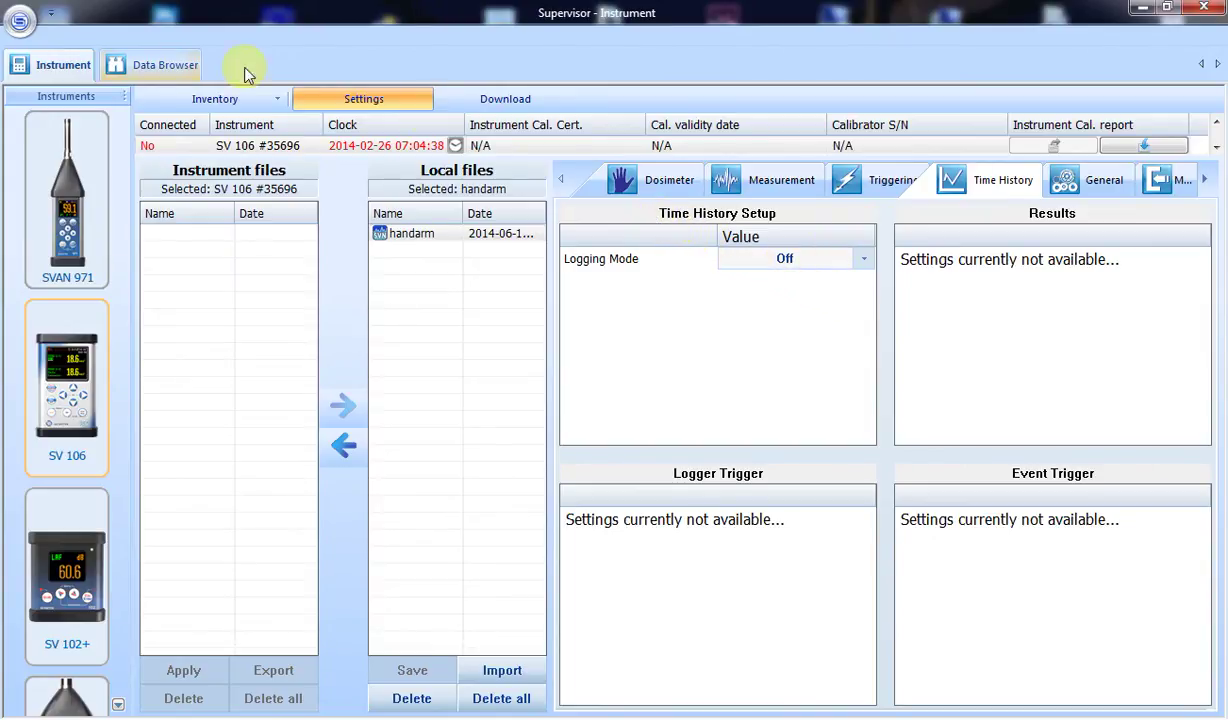
{"action": "left_click", "coordinate": [165, 64]}
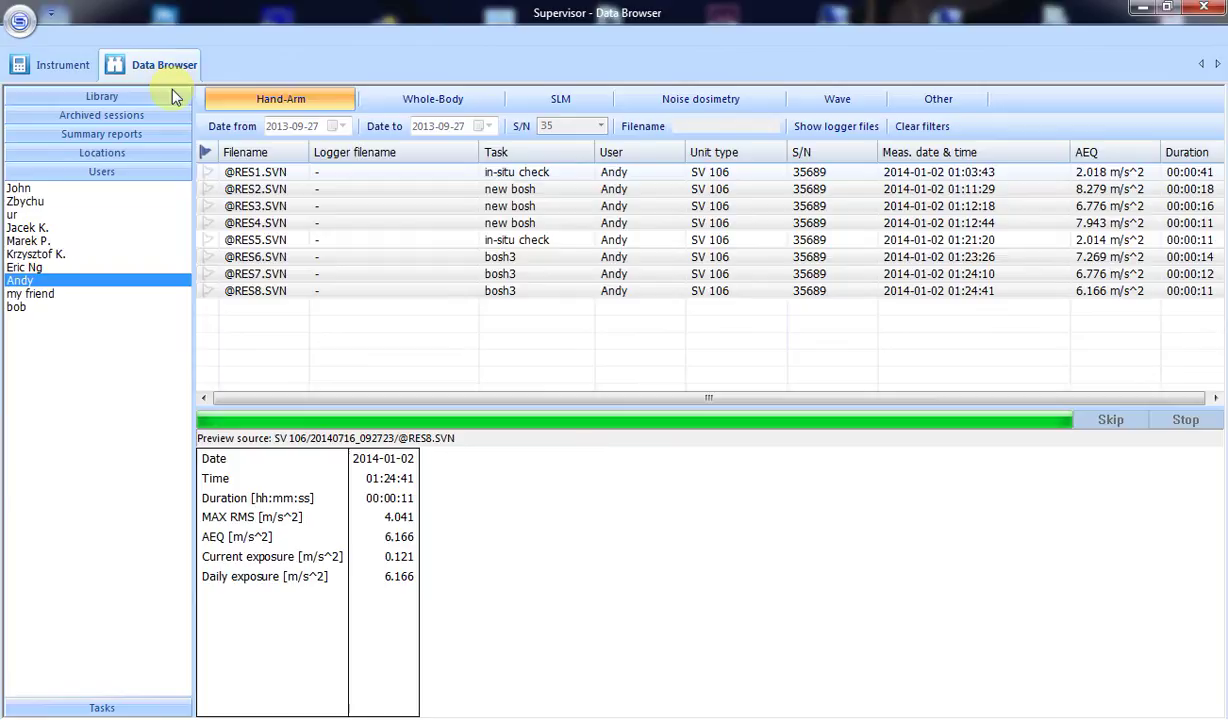
{"action": "left_click", "coordinate": [256, 176]}
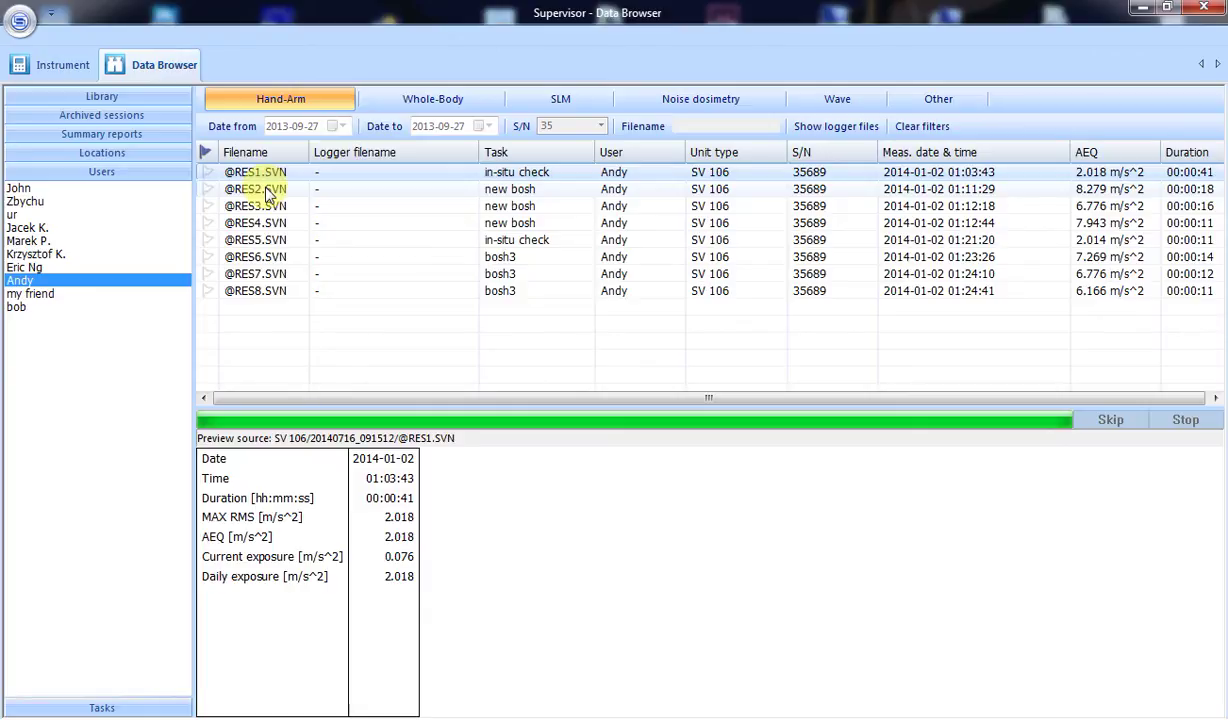
{"action": "left_click", "coordinate": [269, 194]}
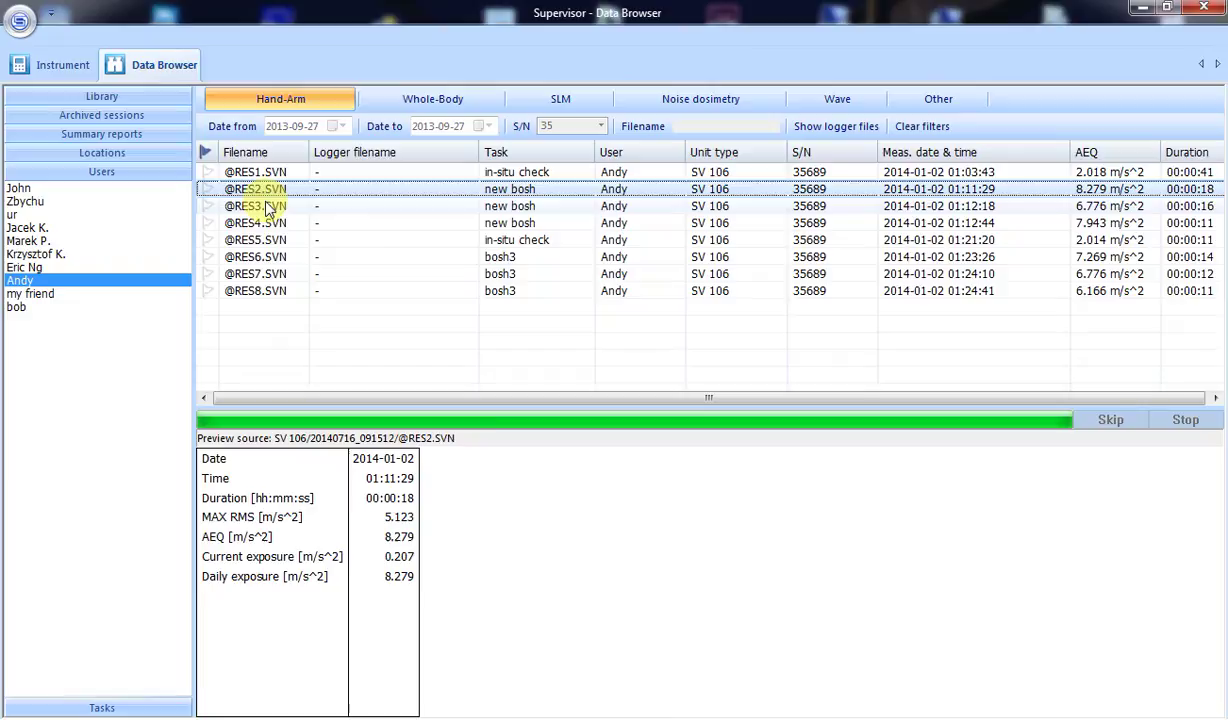
{"action": "left_click", "coordinate": [268, 207]}
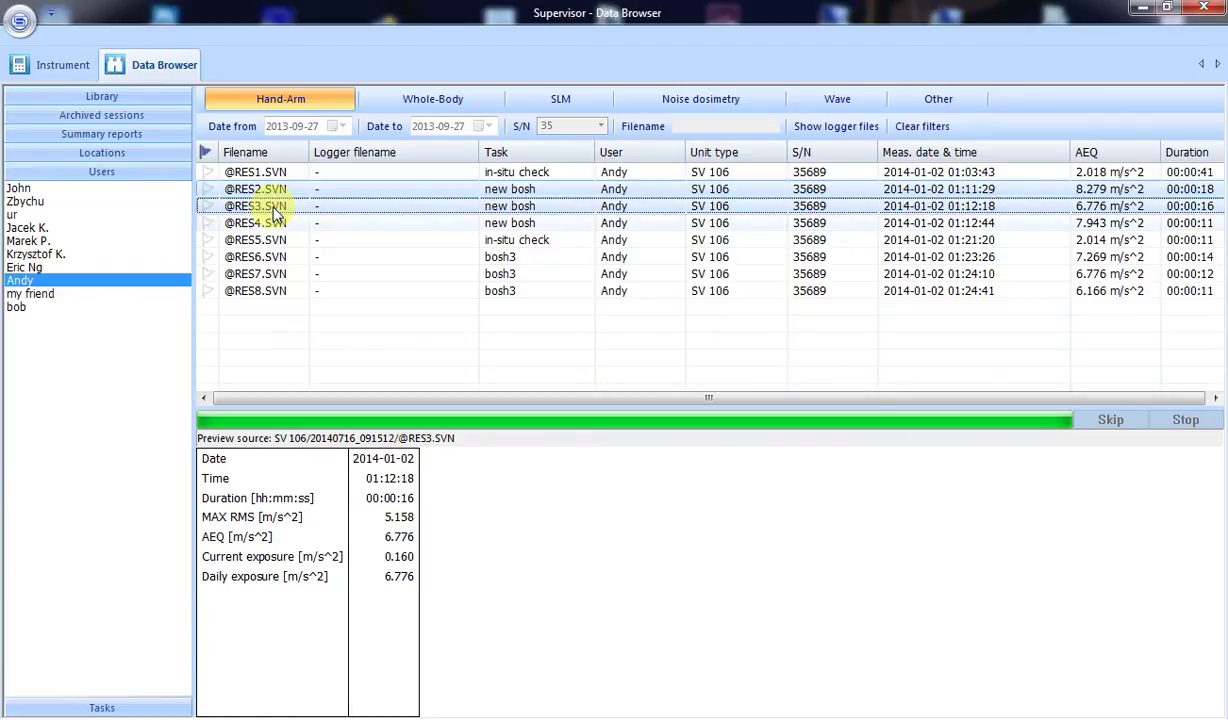
{"action": "left_click", "coordinate": [272, 223], "text": "shift"}
{"action": "left_click", "coordinate": [282, 260], "text": "ctrl"}
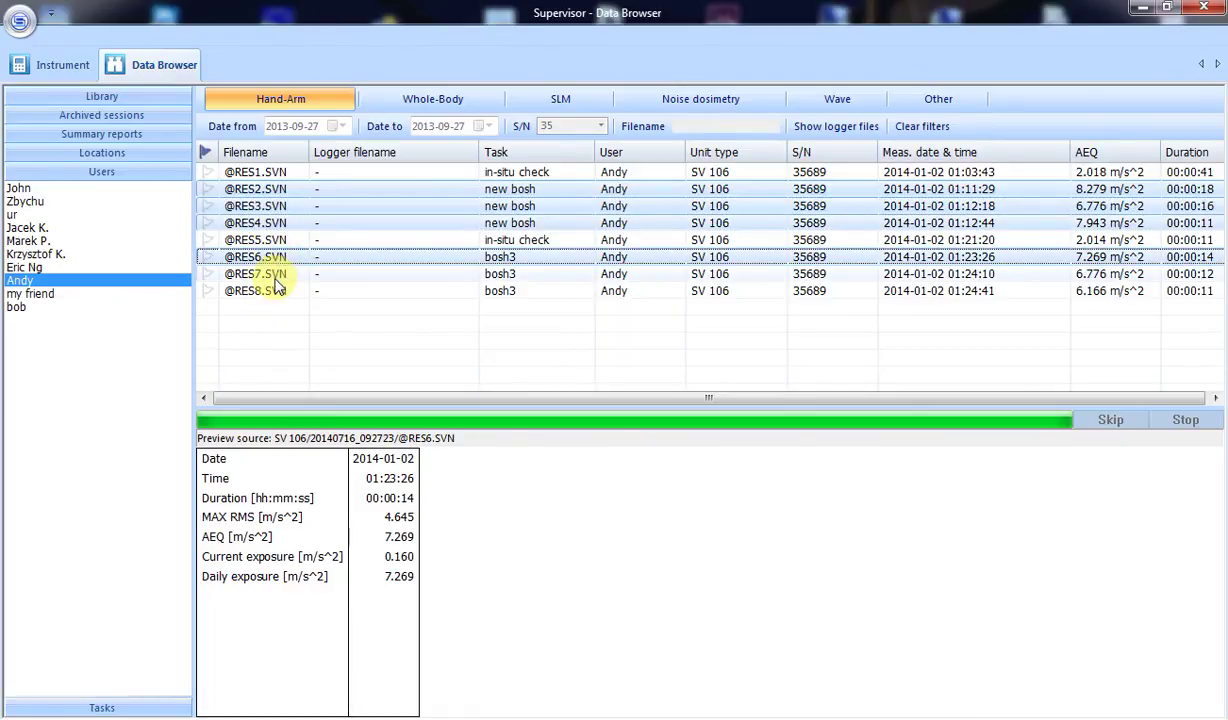
{"action": "left_click", "coordinate": [274, 277], "text": "ctrl"}
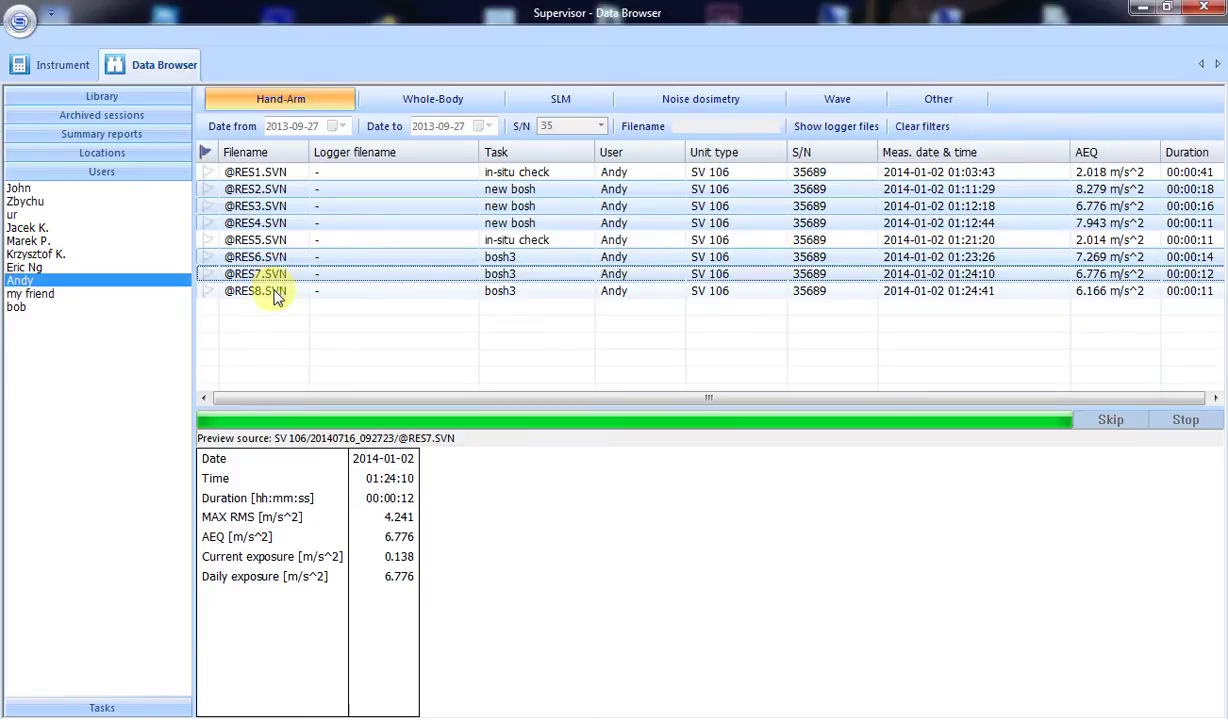
{"action": "left_click", "coordinate": [277, 293], "text": "ctrl"}
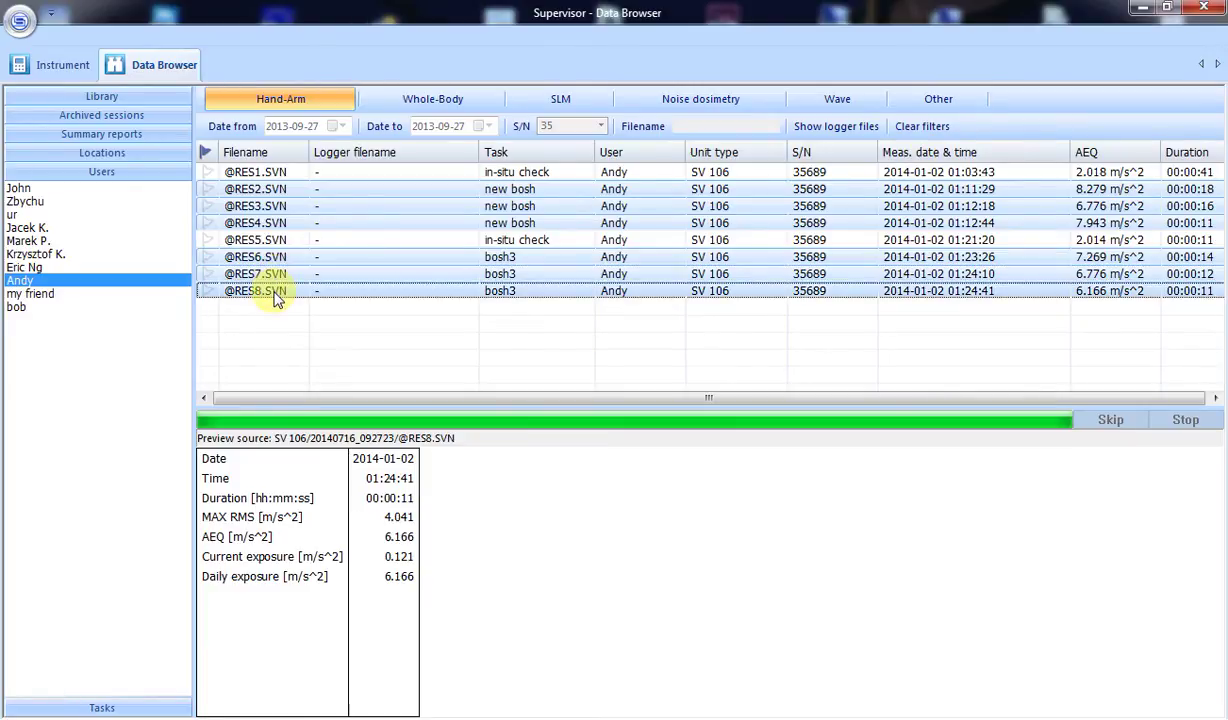
Step: Create Session (1) from the six files and remove its Session header, Instrument configuration and Logger panels
{"action": "right_click", "coordinate": [277, 297]}
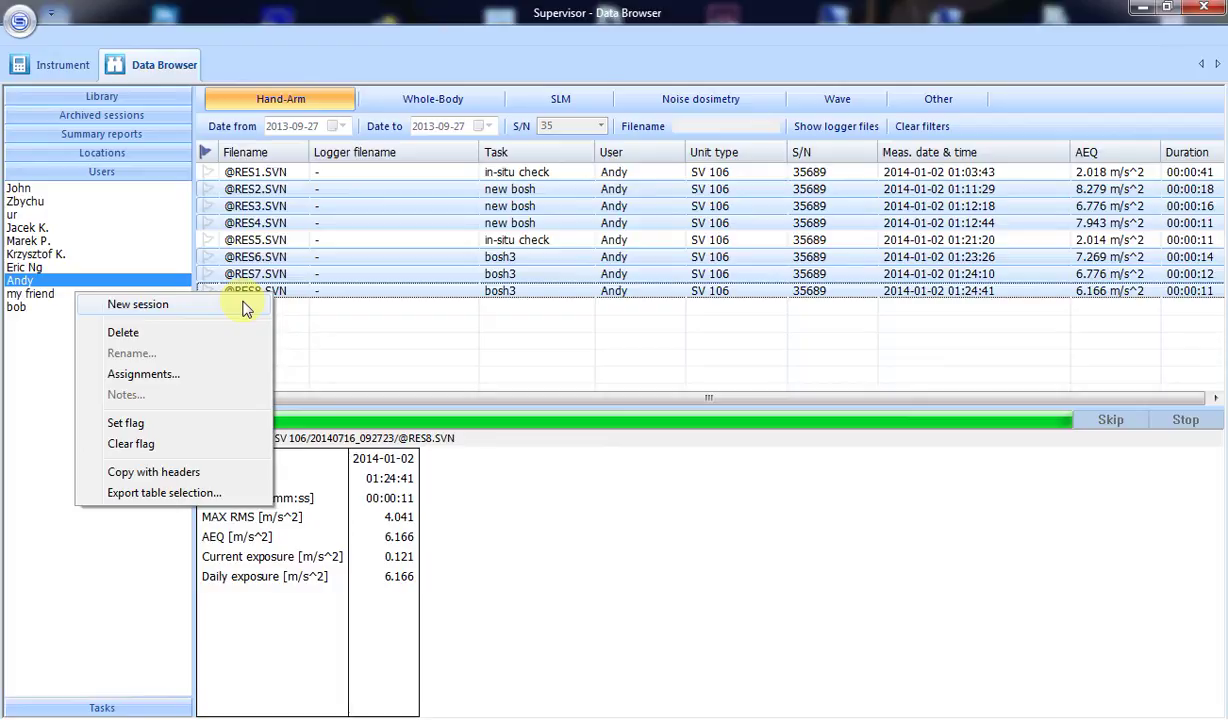
{"action": "left_click", "coordinate": [245, 306]}
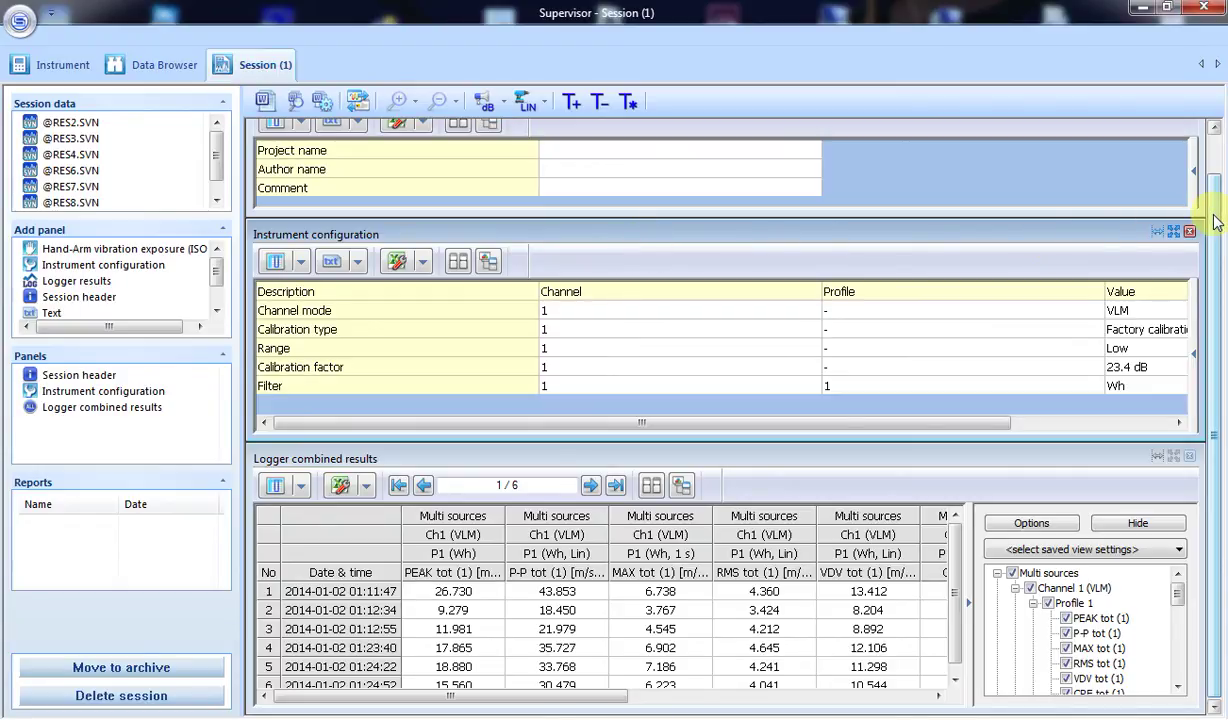
{"action": "scroll", "coordinate": [1214, 205], "scroll_direction": "up", "scroll_amount": 1}
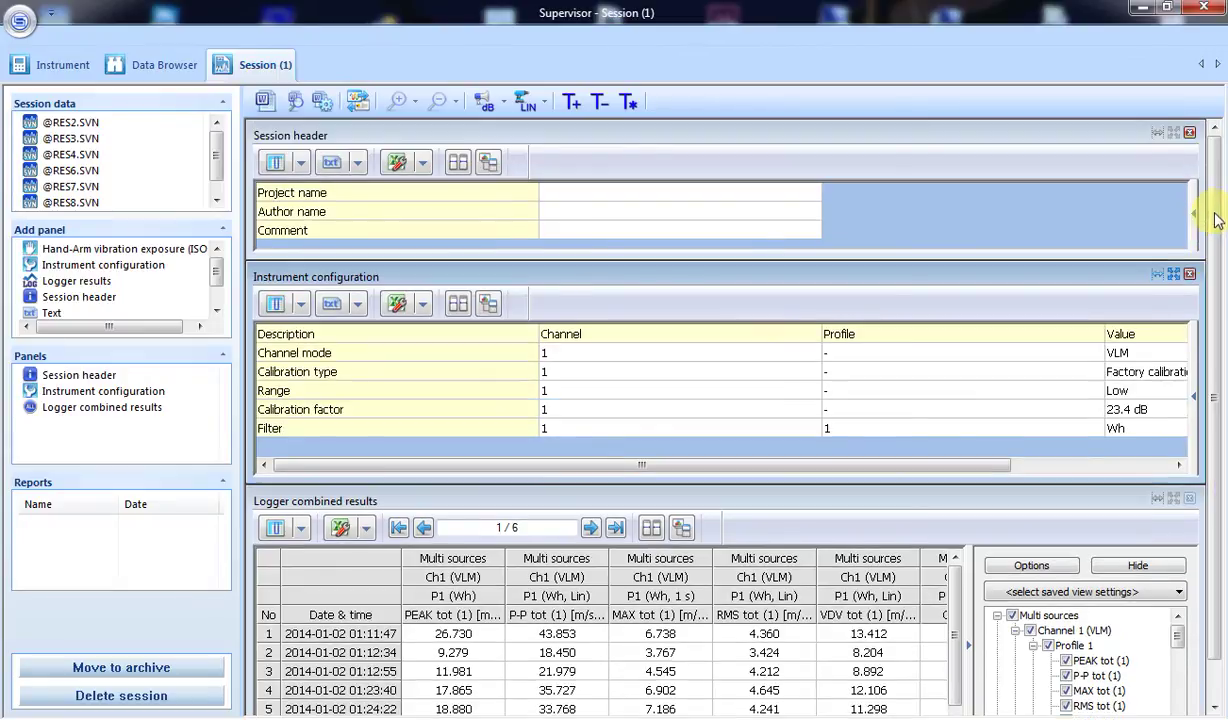
{"action": "left_click", "coordinate": [1189, 134]}
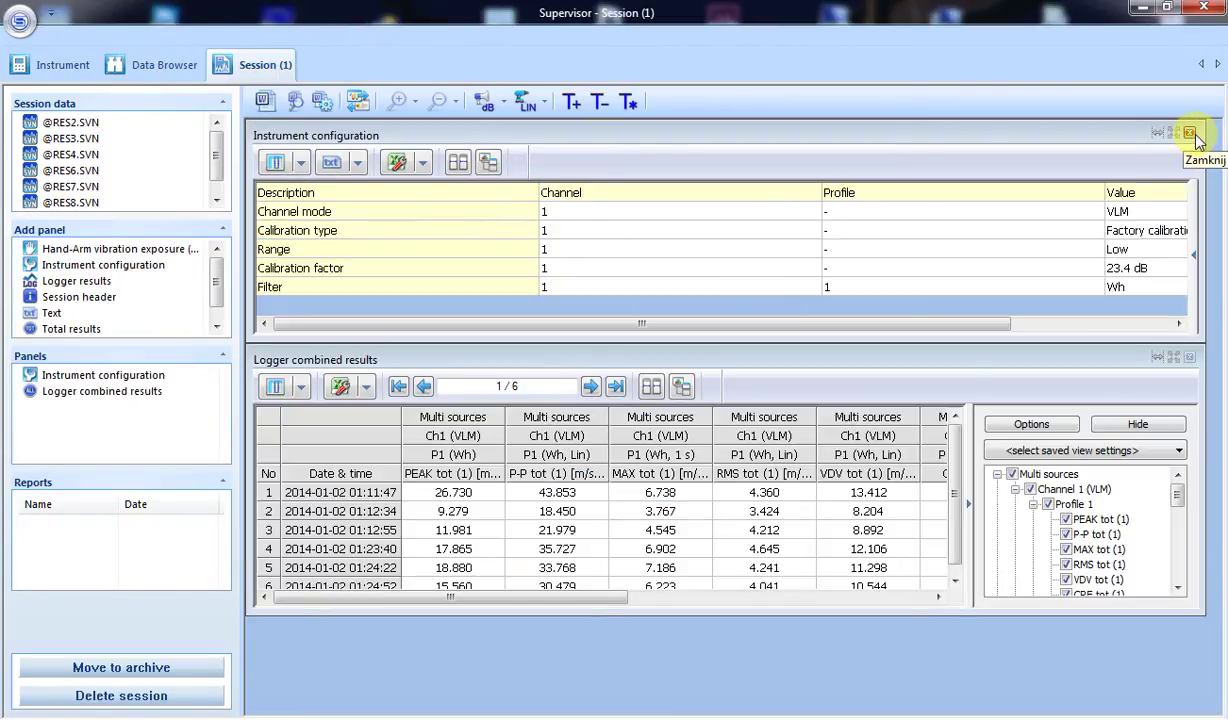
{"action": "left_click", "coordinate": [1189, 134]}
{"action": "left_click", "coordinate": [1189, 134]}
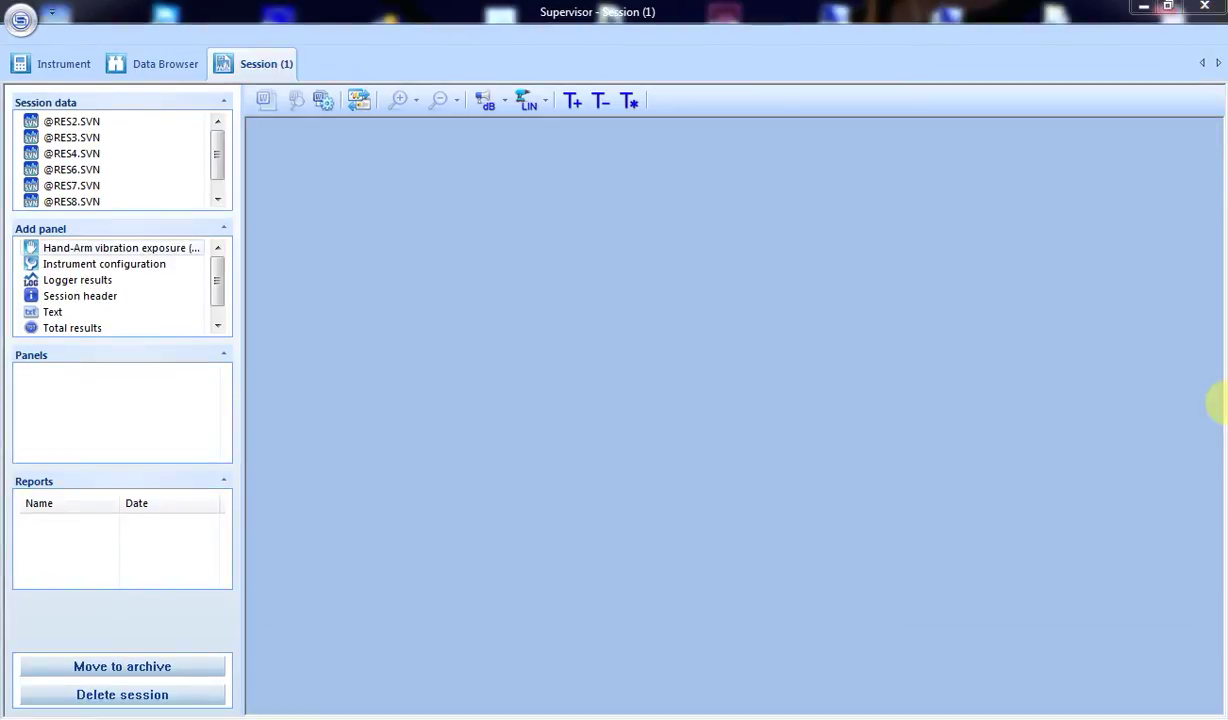
Step: Add a maximized Hand-Arm vibration exposure panel with fitted columns, bosh3 and new bosh expanded
{"action": "double_click", "coordinate": [175, 256]}
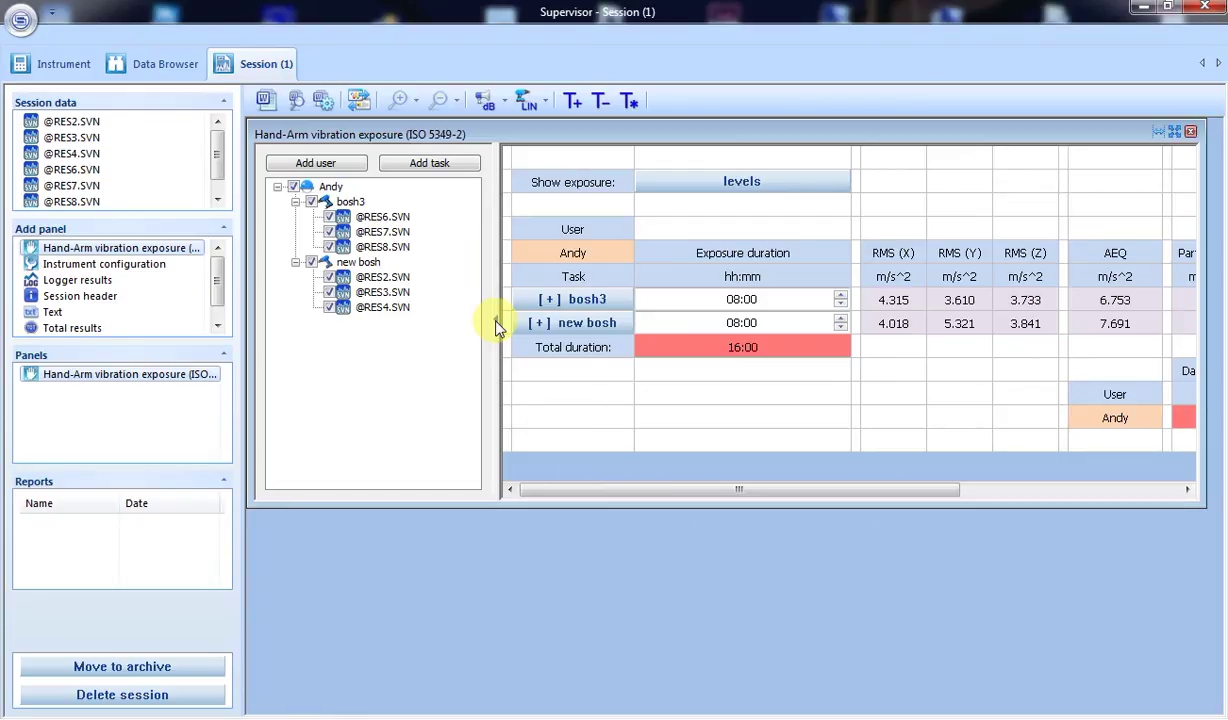
{"action": "left_click", "coordinate": [496, 321]}
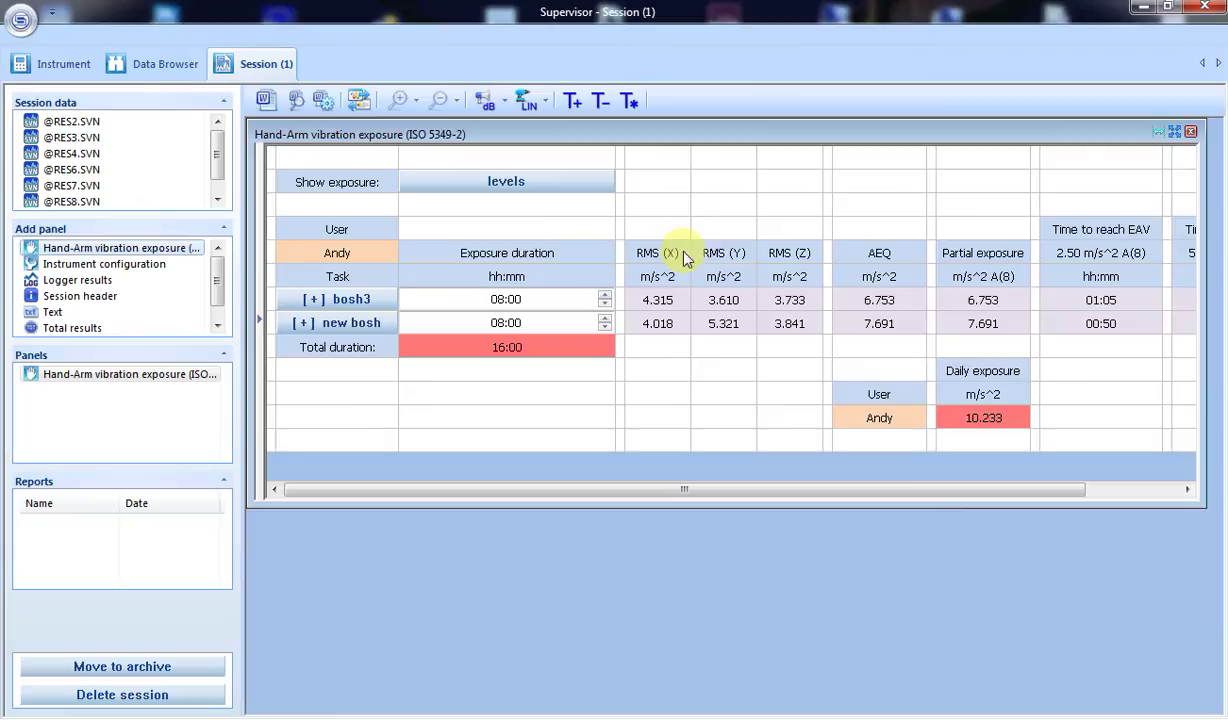
{"action": "left_click", "coordinate": [1160, 132]}
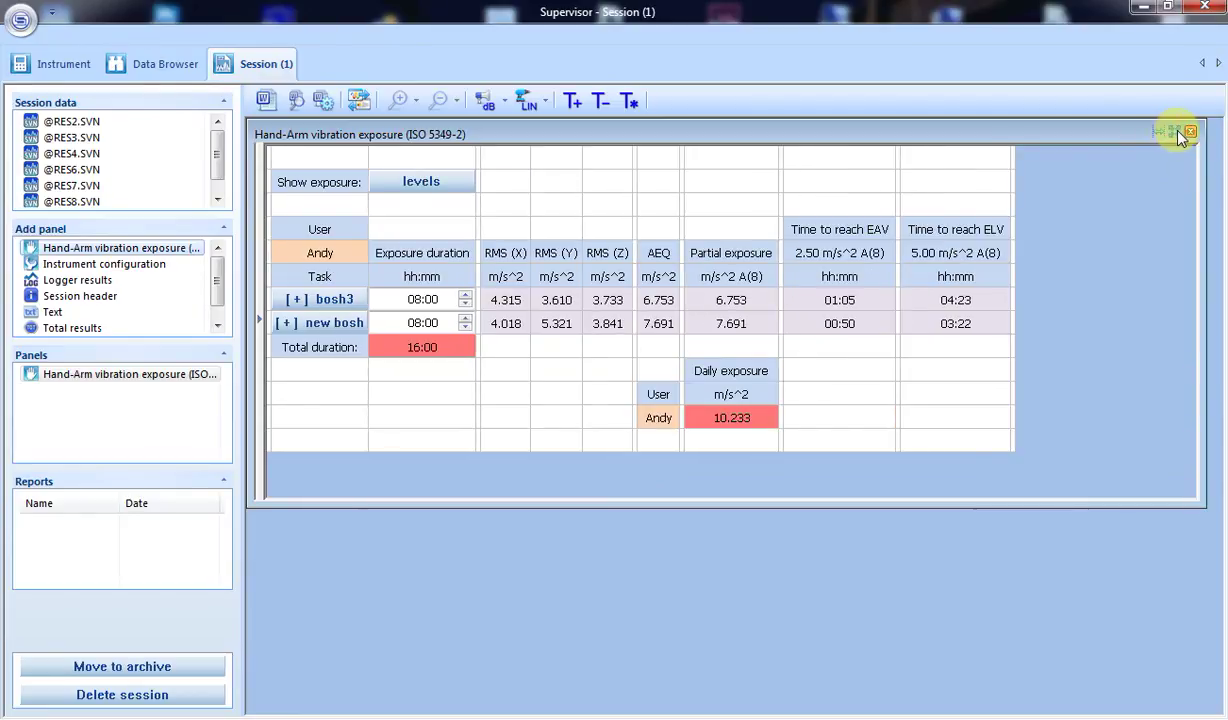
{"action": "left_click", "coordinate": [1176, 133]}
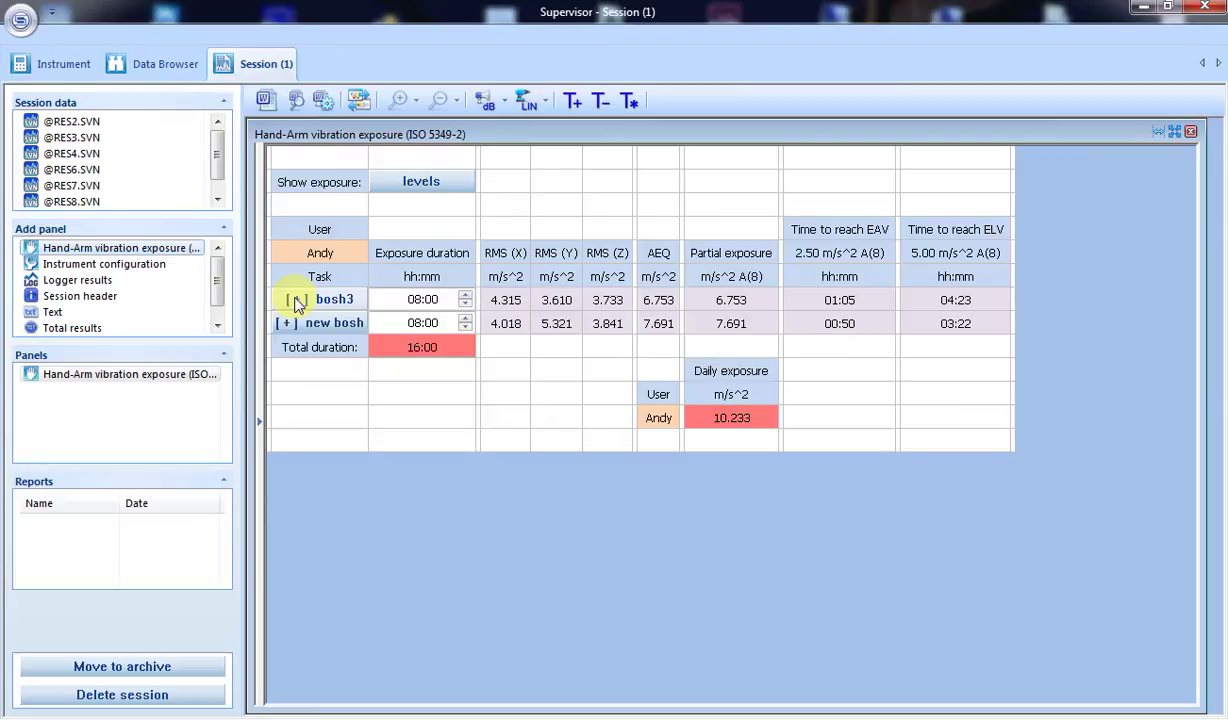
{"action": "left_click", "coordinate": [295, 300]}
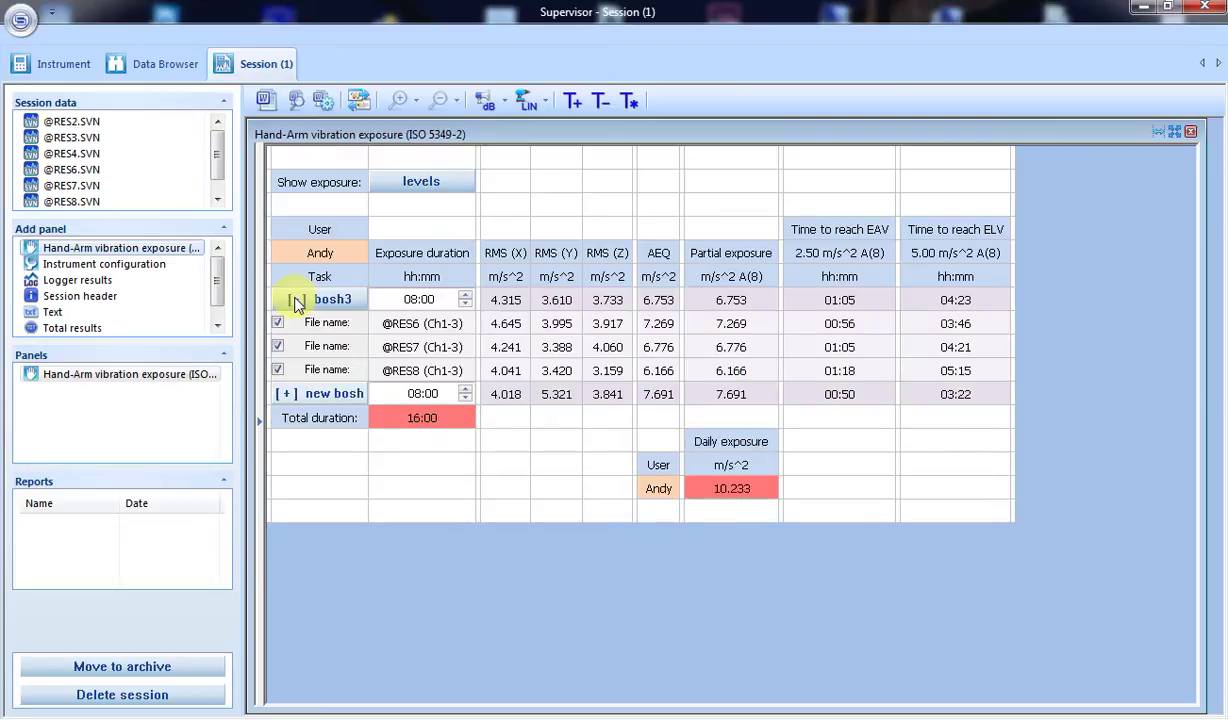
{"action": "left_click", "coordinate": [285, 394]}
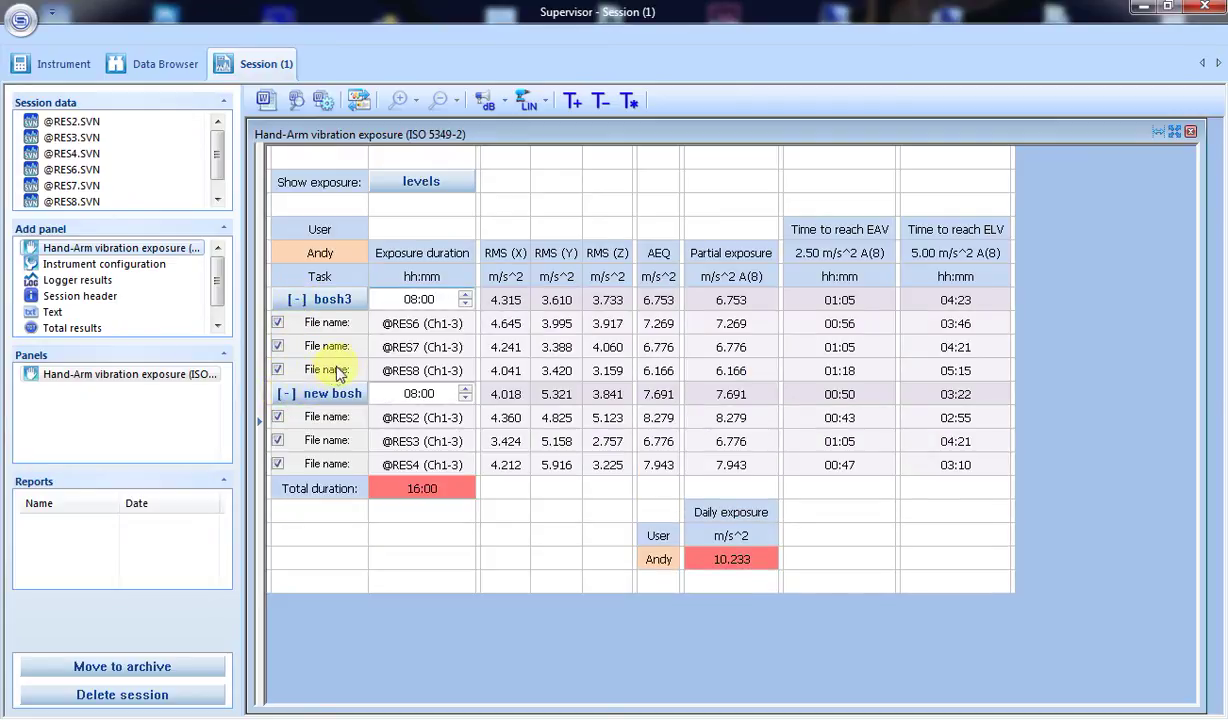
Step: Enter exposure durations of 02:00 for bosh3 and 01:00 for new bosh
{"action": "left_click", "coordinate": [407, 300]}
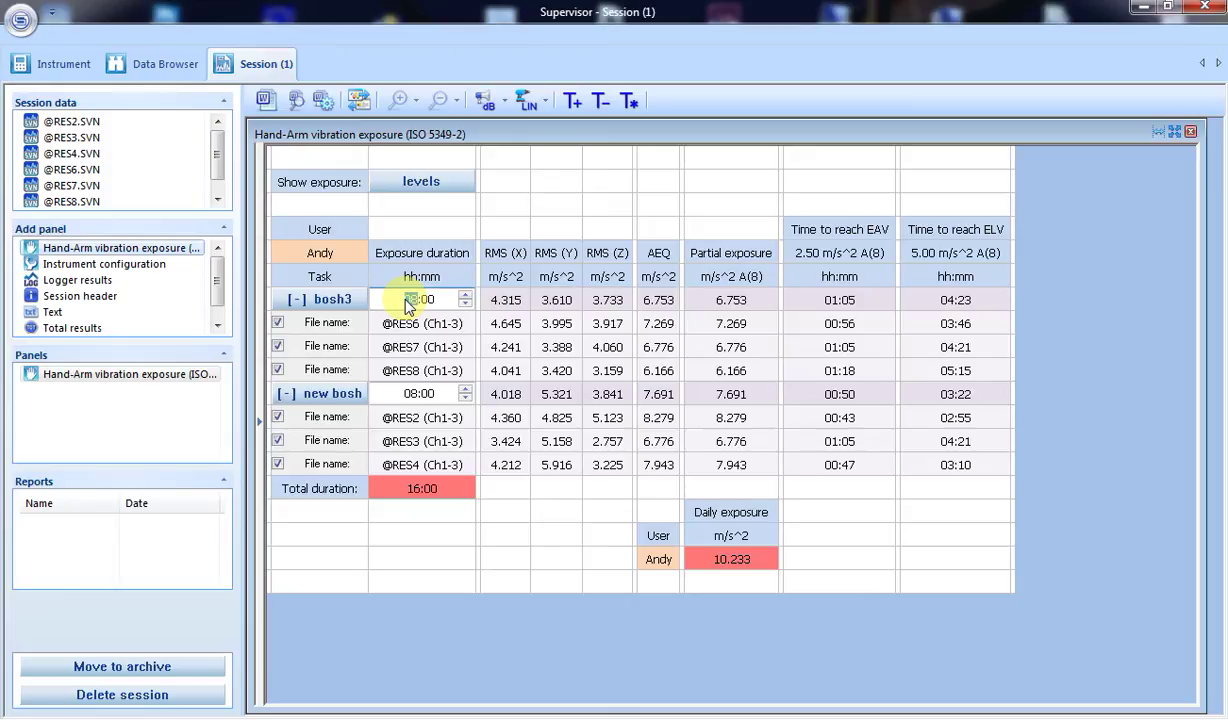
{"action": "type", "text": "2"}
{"action": "left_click", "coordinate": [406, 396]}
{"action": "left_click", "coordinate": [409, 396]}
{"action": "type", "text": "1"}
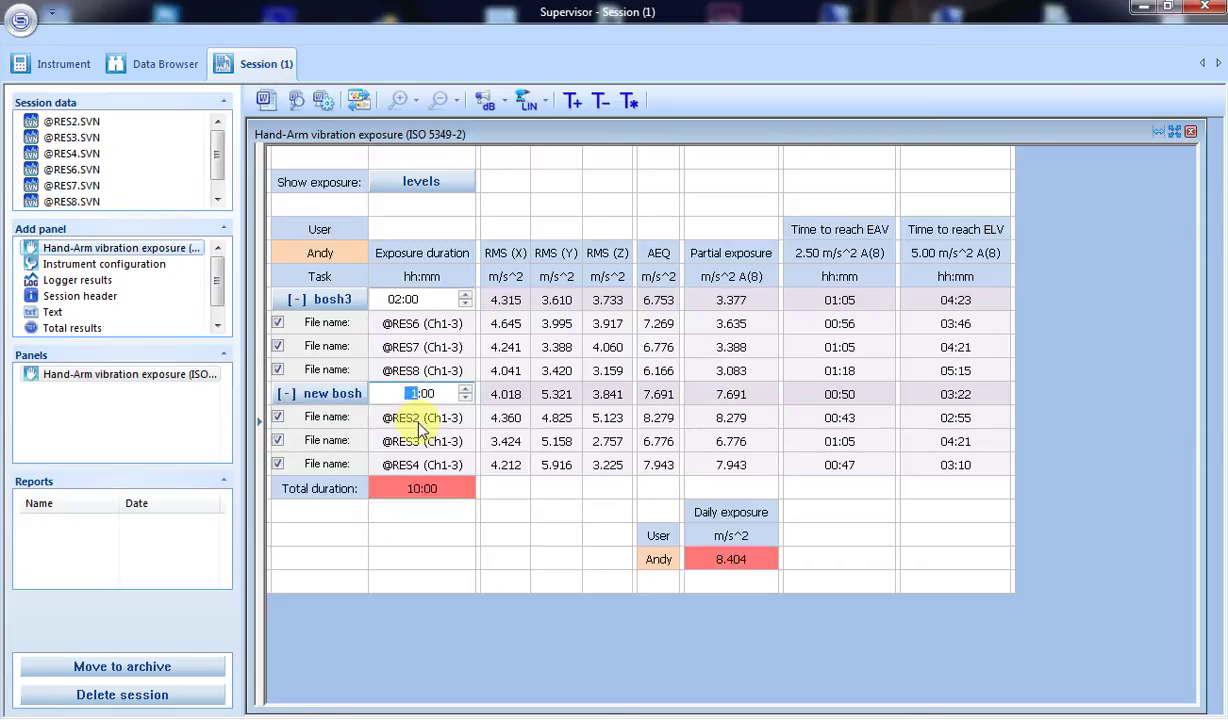
{"action": "left_click", "coordinate": [748, 583]}
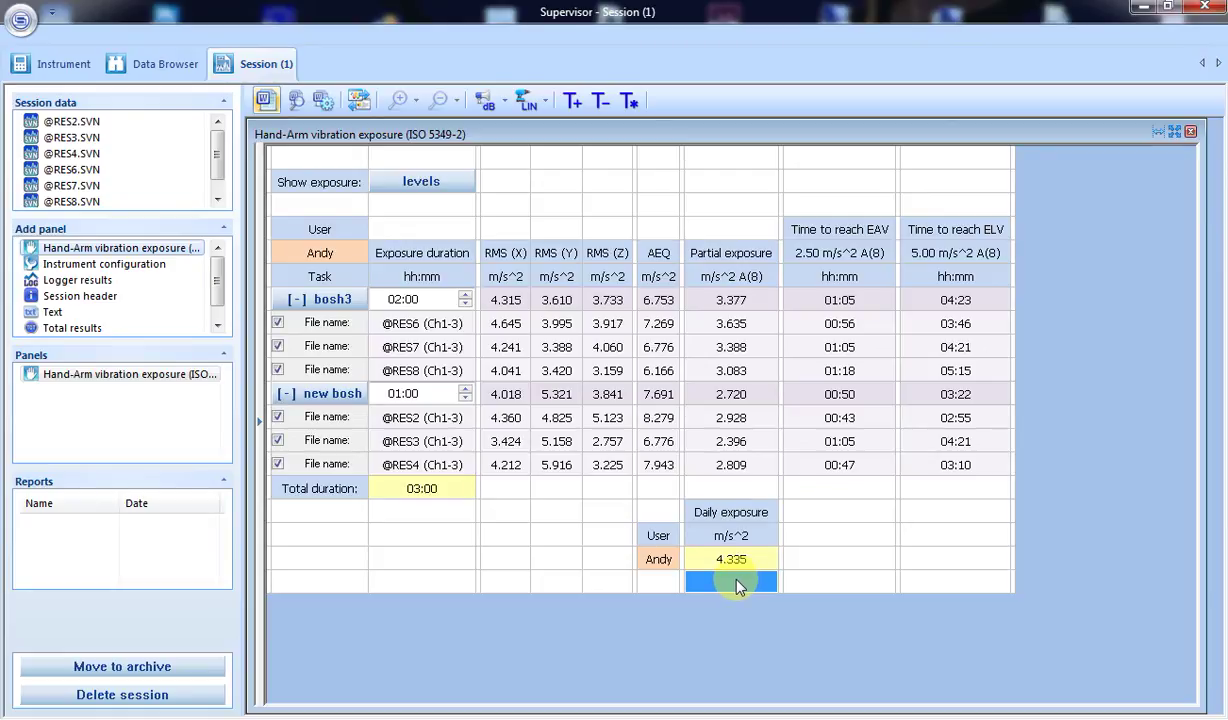
Step: Export the exposure table to a Word Measurement Report, review it, and close Word
{"action": "left_click", "coordinate": [265, 101]}
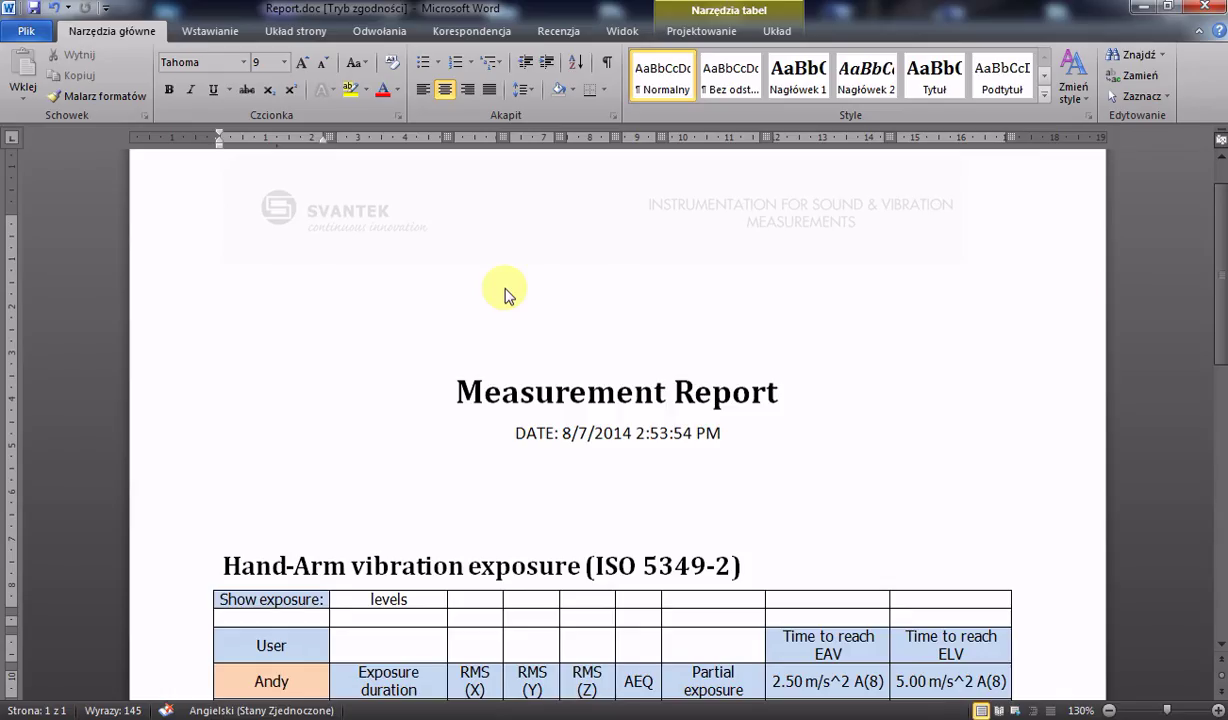
{"action": "scroll", "coordinate": [507, 292], "scroll_direction": "down", "scroll_amount": 3}
{"action": "scroll", "coordinate": [505, 289], "scroll_direction": "down", "scroll_amount": 6}
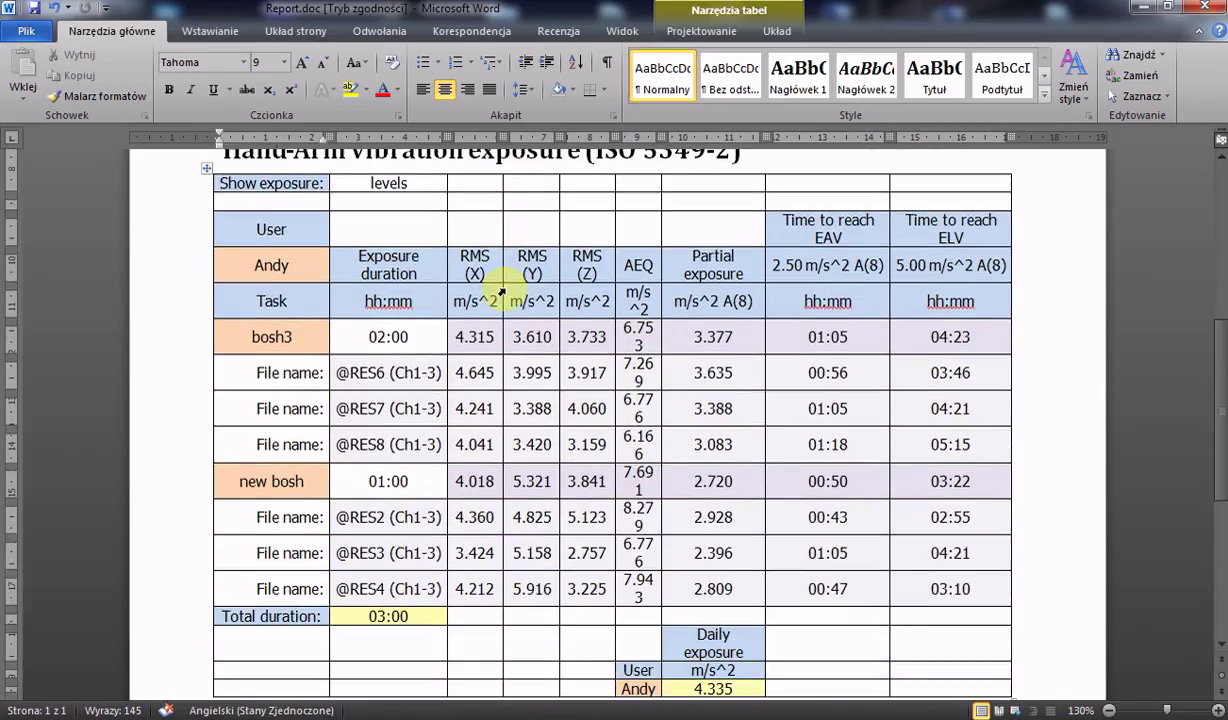
{"action": "scroll", "coordinate": [501, 289], "scroll_direction": "up", "scroll_amount": 8}
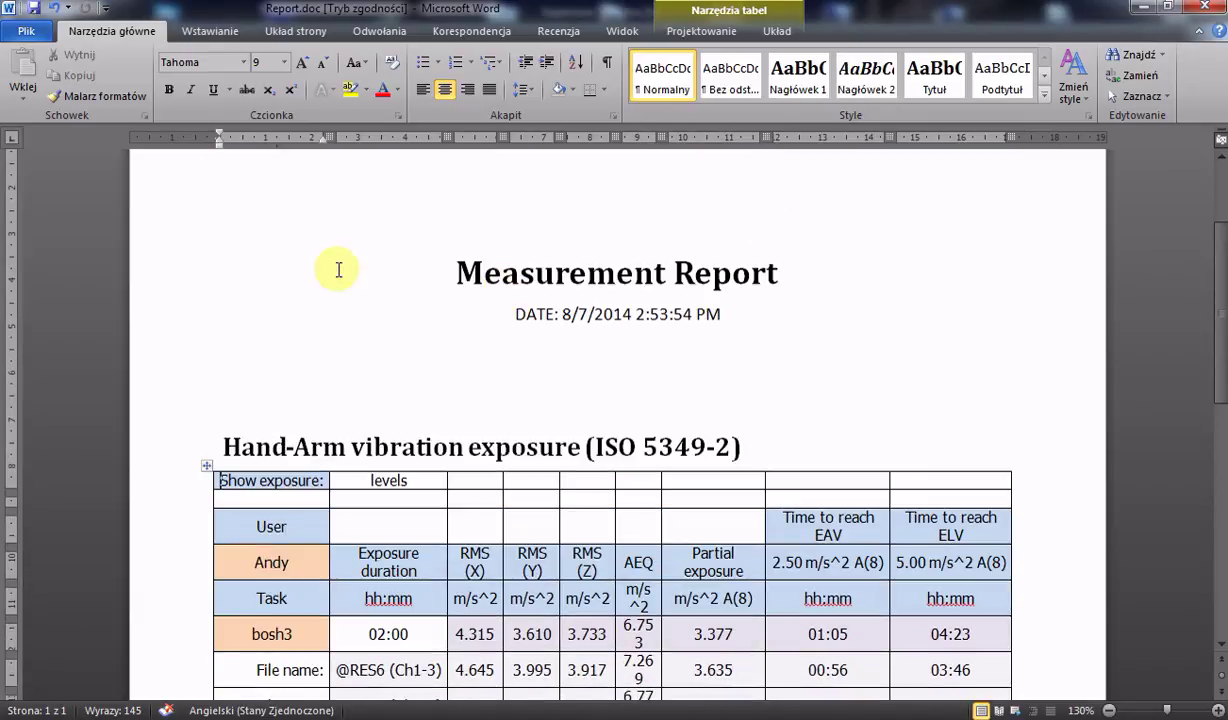
{"action": "key", "text": "alt+F4"}
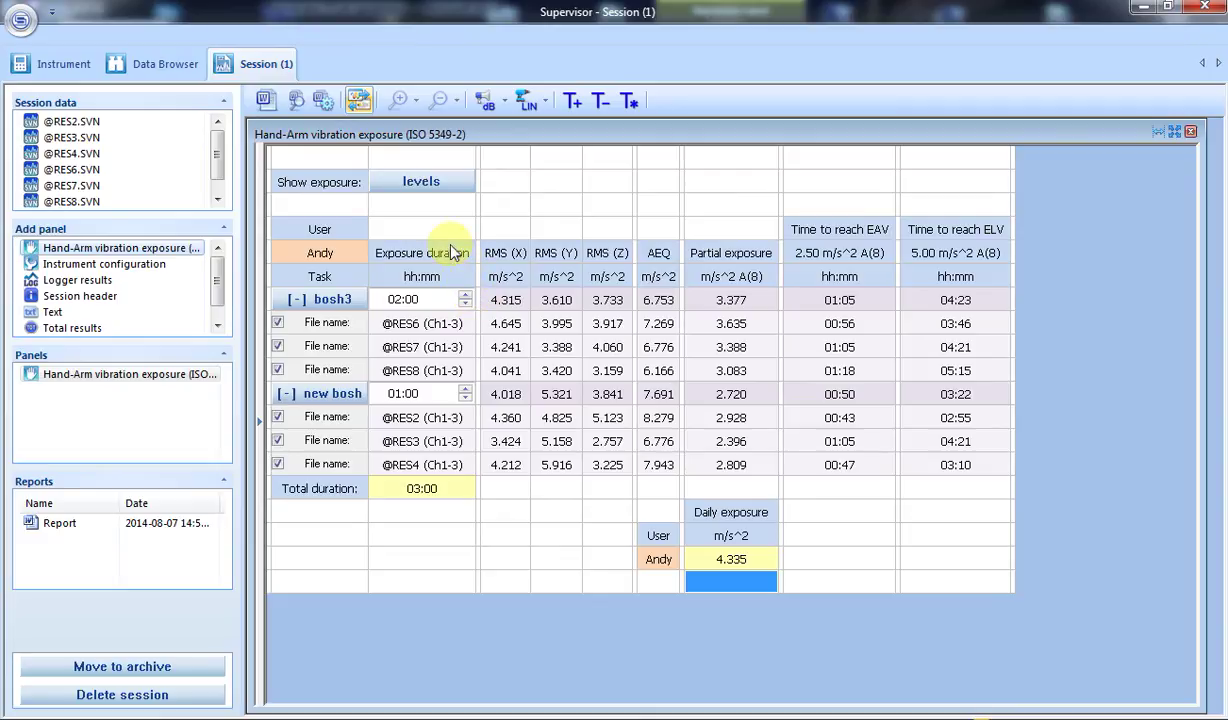
Step: Save the current layout as the template 'Hand-arm report'
{"action": "left_click", "coordinate": [360, 102]}
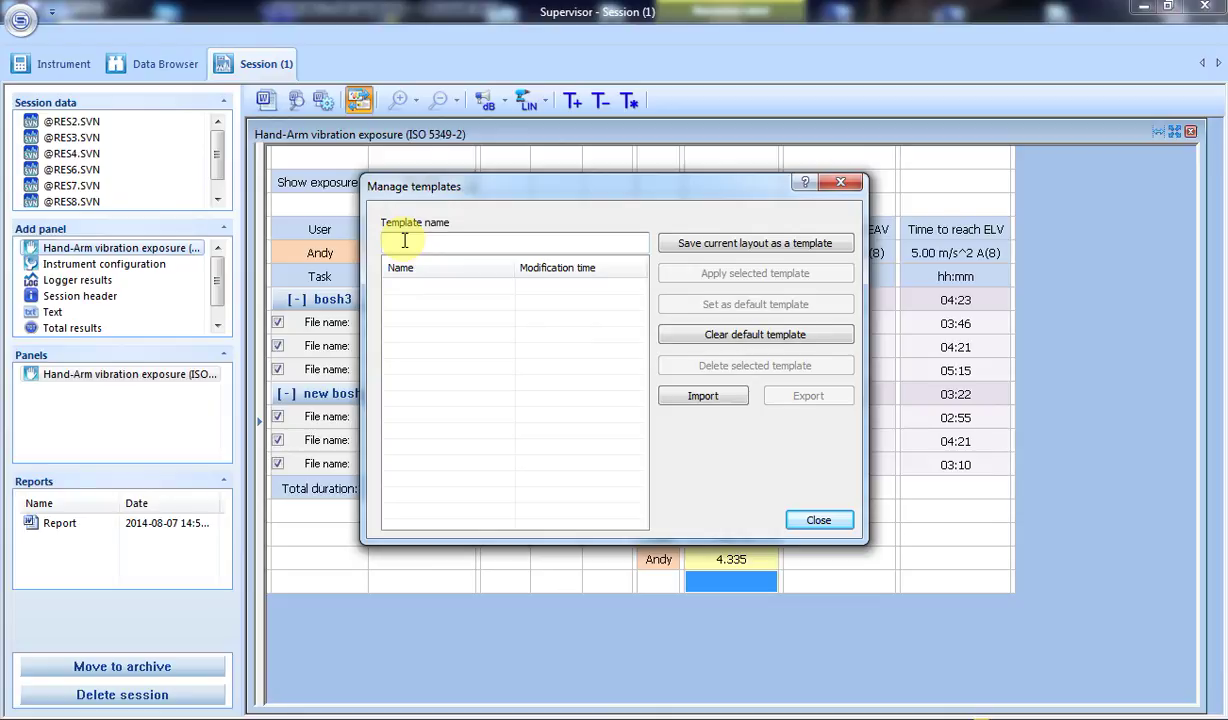
{"action": "type", "text": "Hand-arm report"}
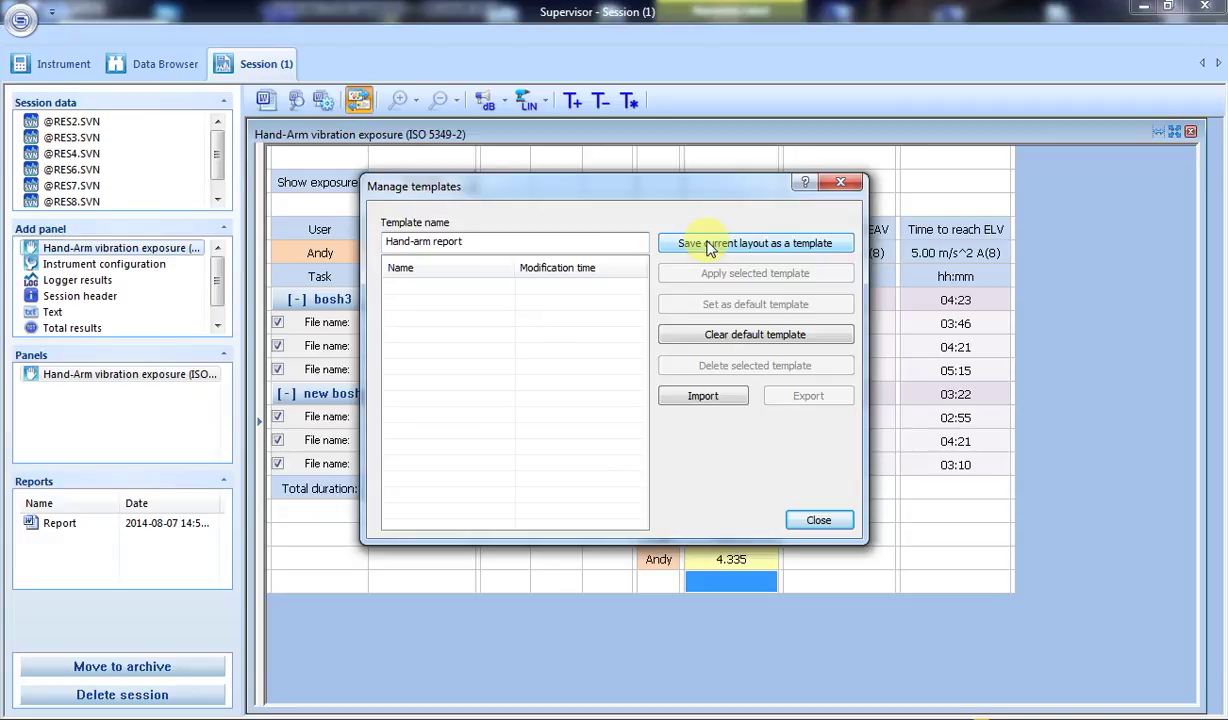
{"action": "left_click", "coordinate": [708, 247]}
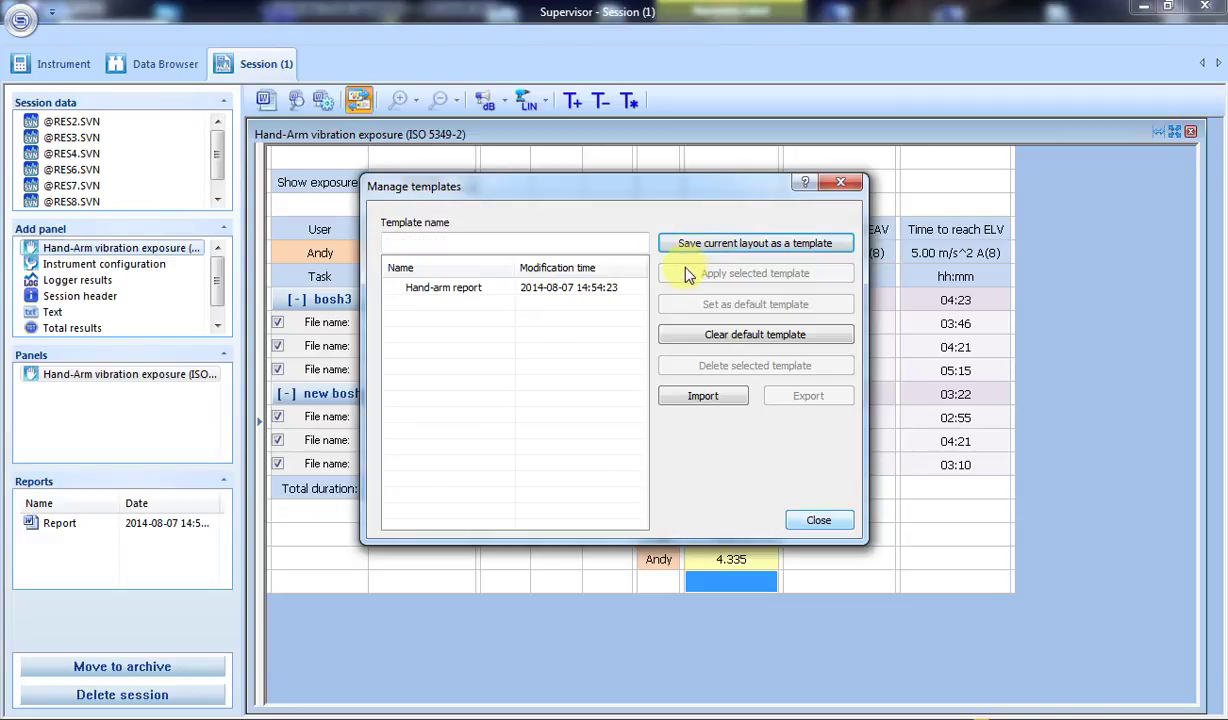